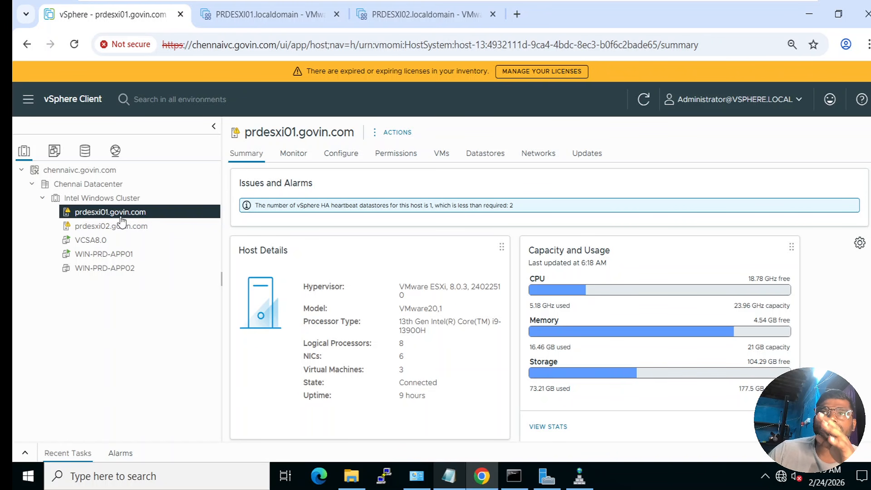
# Step: Examine the datastore lists of hosts prdesxi01.govin.com and prdesxi02.govin.com
pyautogui.click(118, 225)
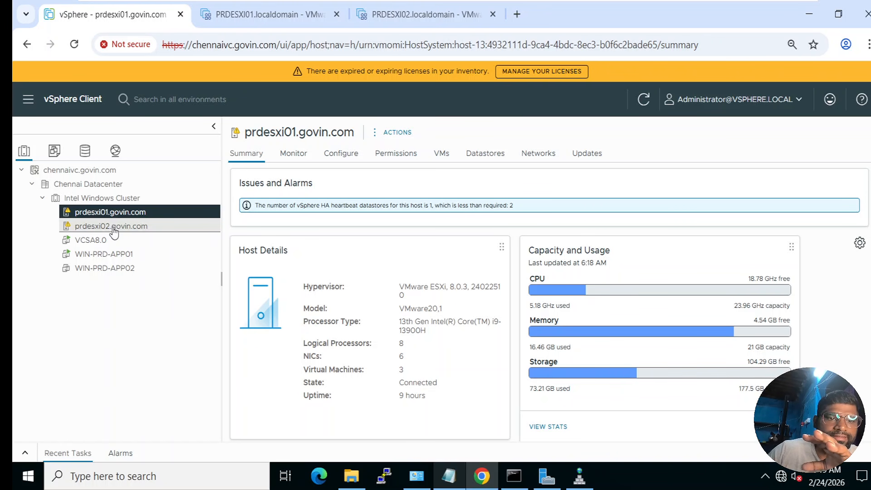
pyautogui.click(123, 216)
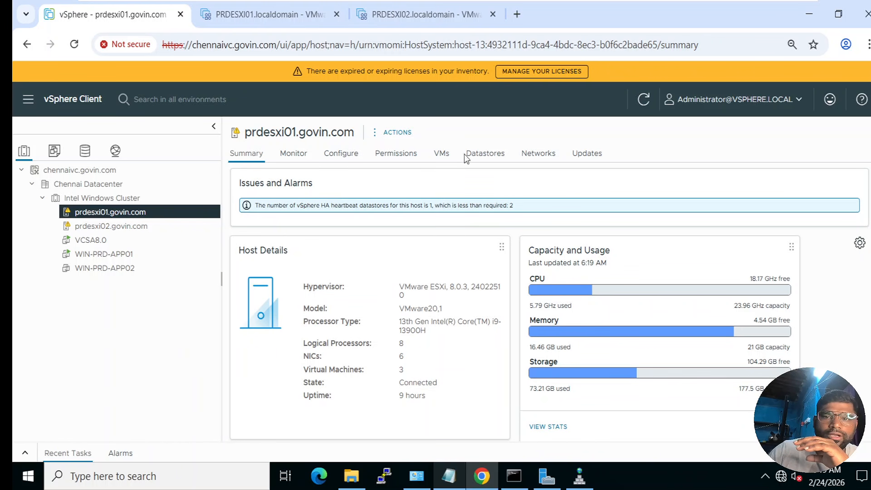
pyautogui.click(484, 153)
pyautogui.moveTo(373, 223); pyautogui.dragTo(300, 223)
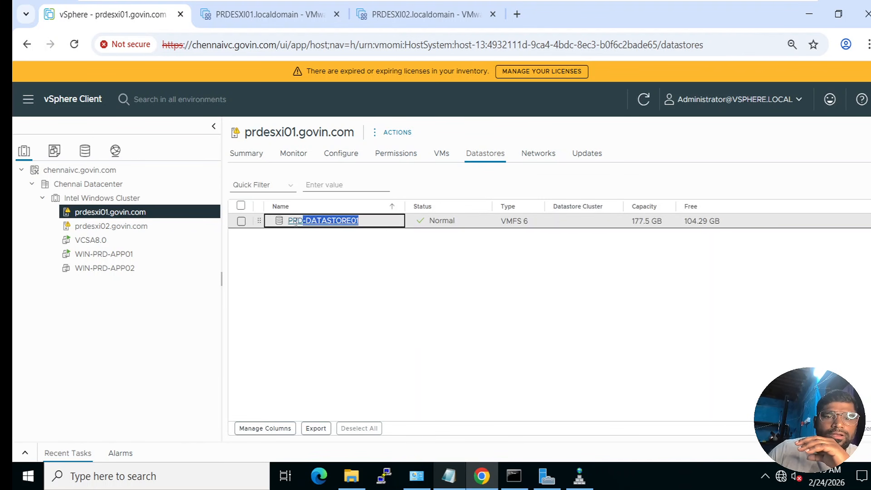
pyautogui.click(145, 226)
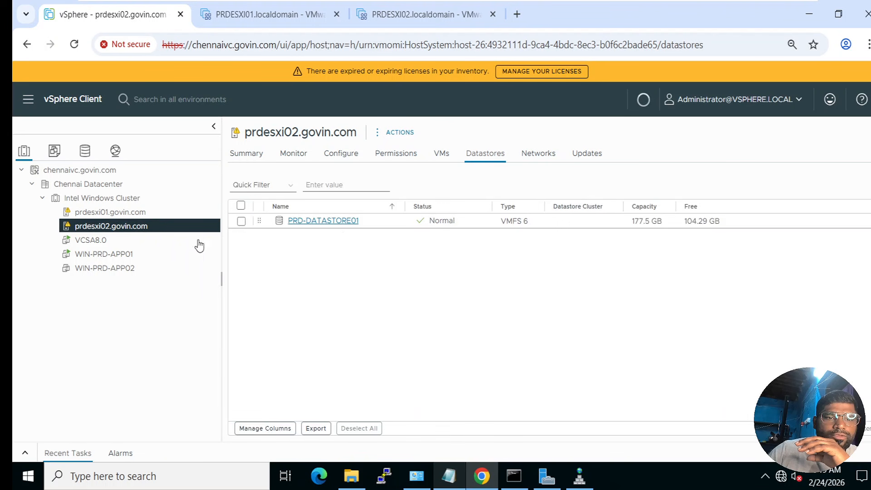
# Step: Start a new datastore on host prdesxi01.govin.com and accept VMFS as its type
pyautogui.click(132, 214)
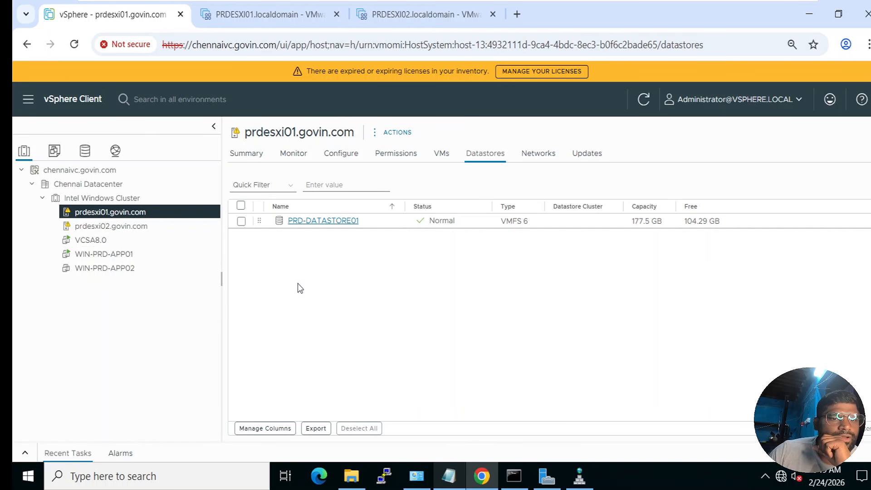
pyautogui.rightClick(170, 216)
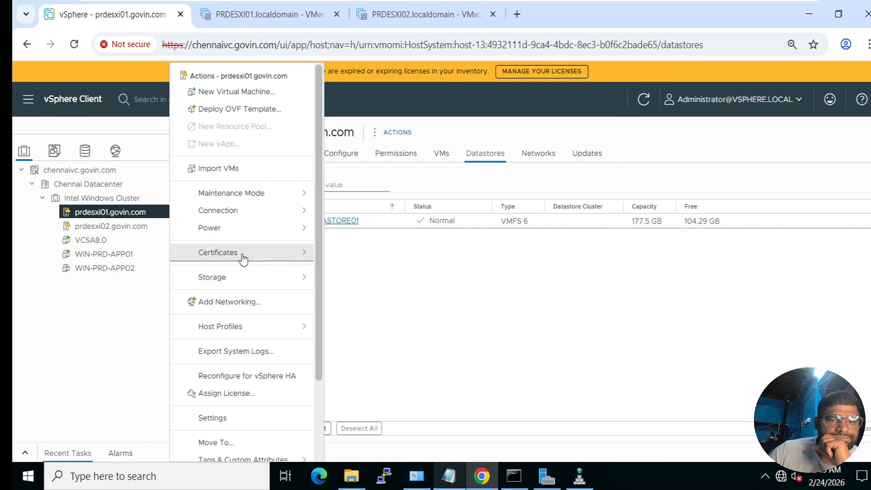
pyautogui.moveTo(273, 278)
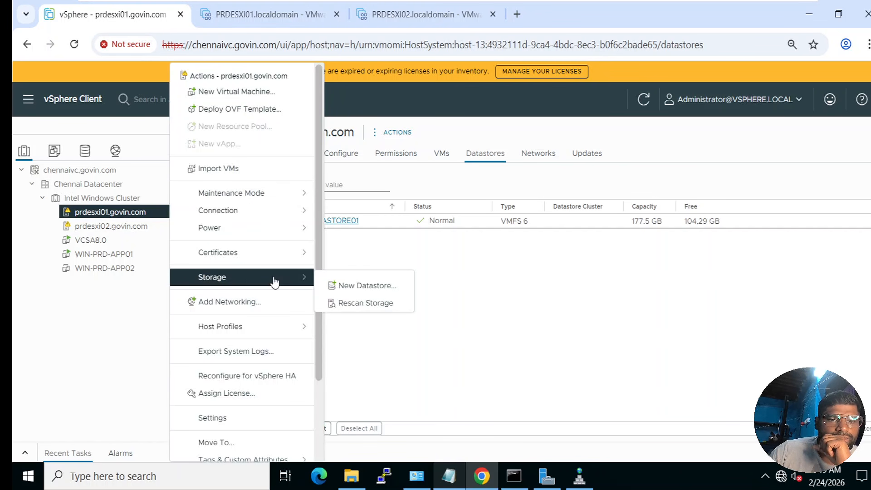
pyautogui.click(334, 286)
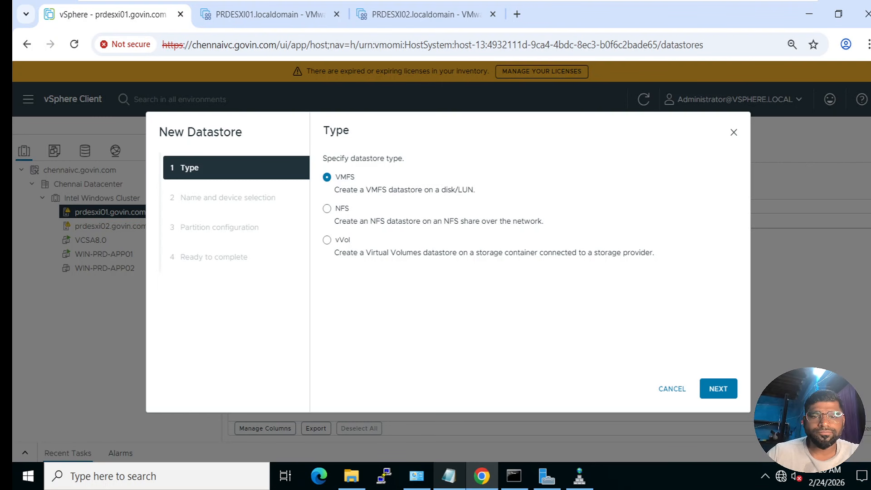
pyautogui.click(713, 389)
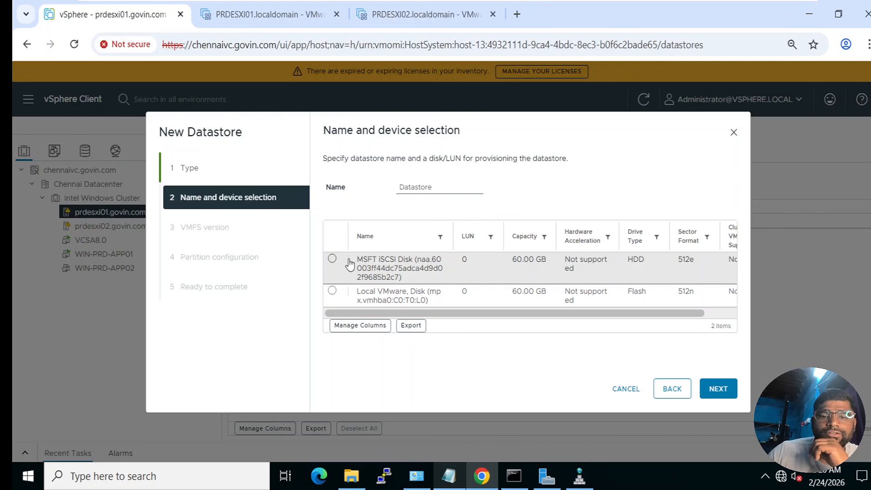
# Step: Choose the 60 GB MSFT iSCSI disk on LUN 0 as the device for the new datastore
pyautogui.moveTo(350, 262); pyautogui.dragTo(406, 278)
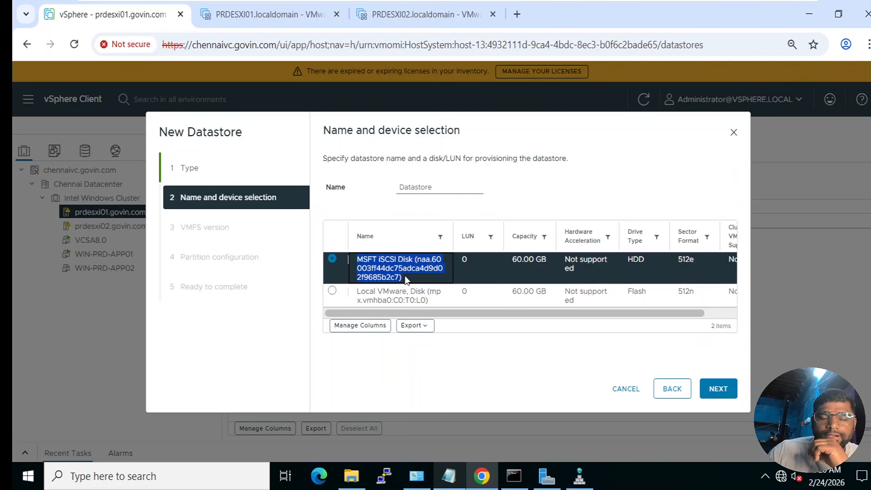
pyautogui.click(574, 179)
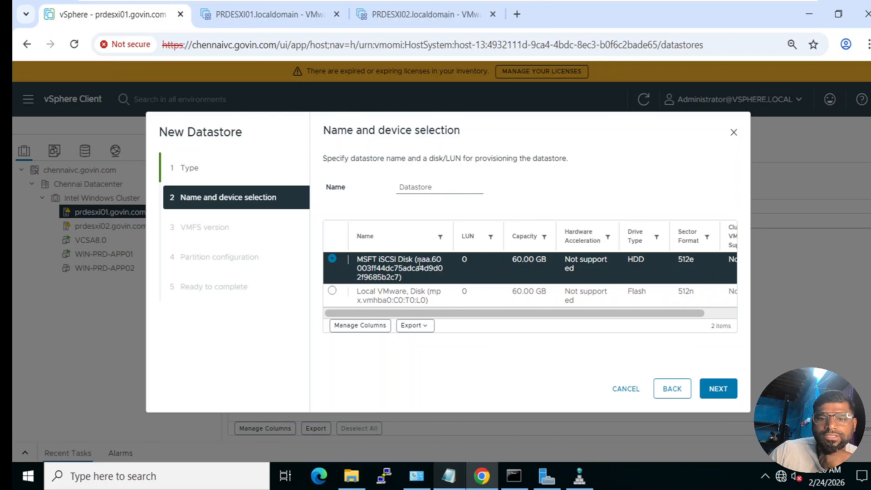
pyautogui.moveTo(417, 259); pyautogui.dragTo(402, 272)
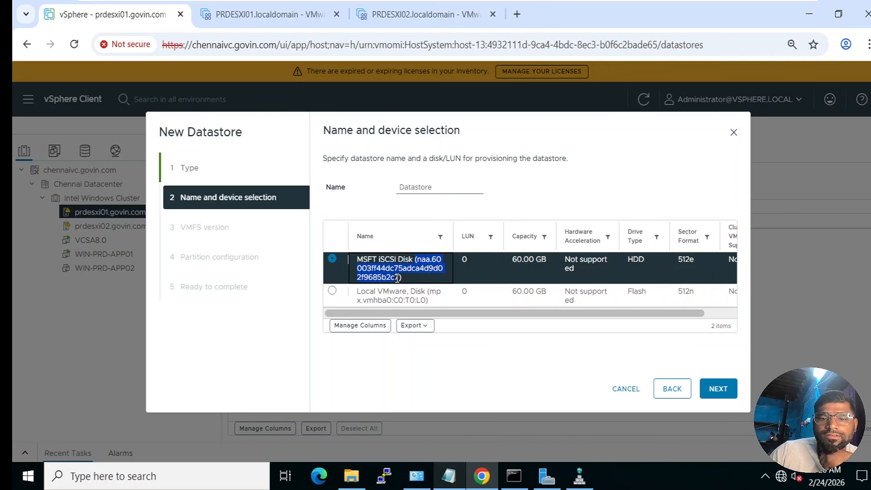
pyautogui.moveTo(461, 260); pyautogui.dragTo(468, 261)
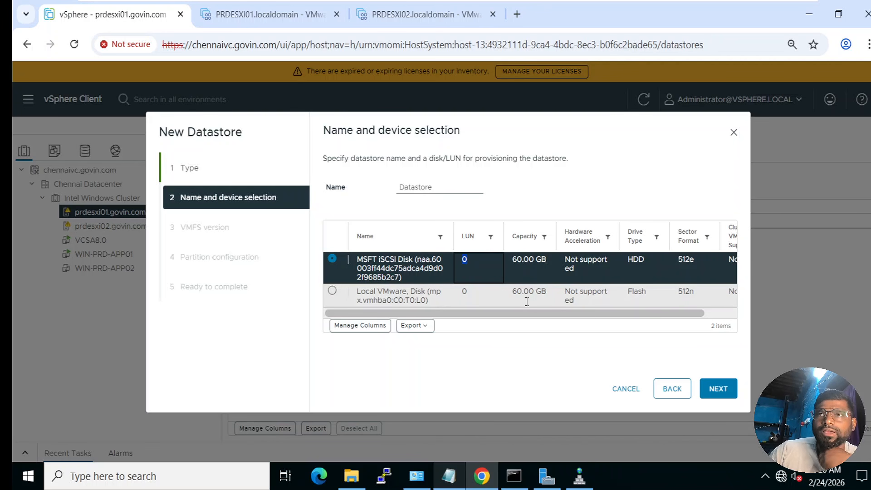
pyautogui.click(431, 195)
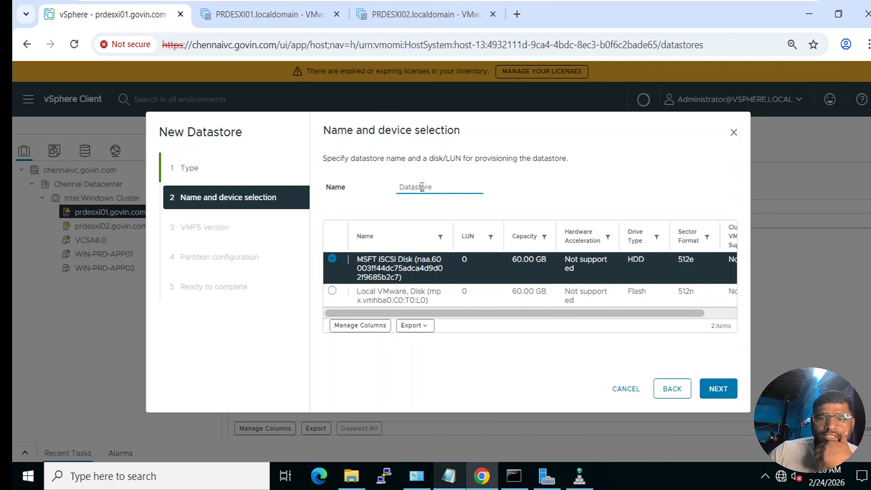
pyautogui.moveTo(435, 187); pyautogui.dragTo(354, 181)
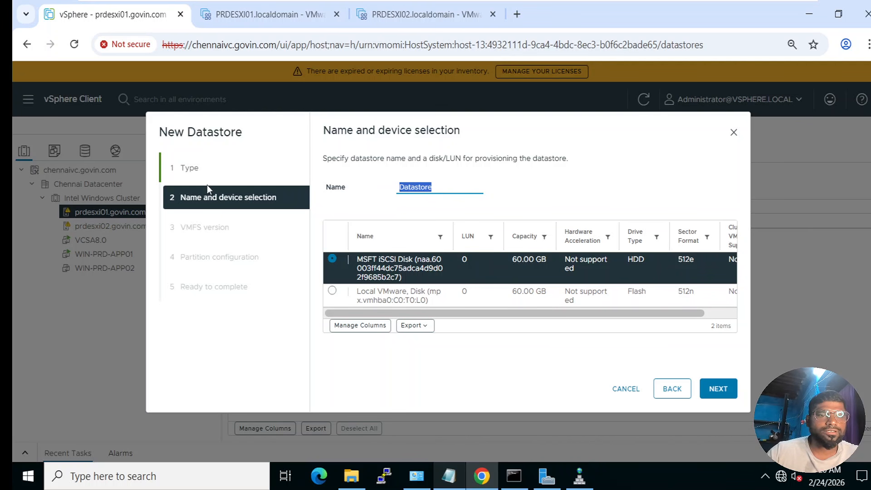
# Step: Duplicate the vSphere browser tab for prdesxi01.govin.com and return to the New Datastore wizard in the original
pyautogui.rightClick(121, 18)
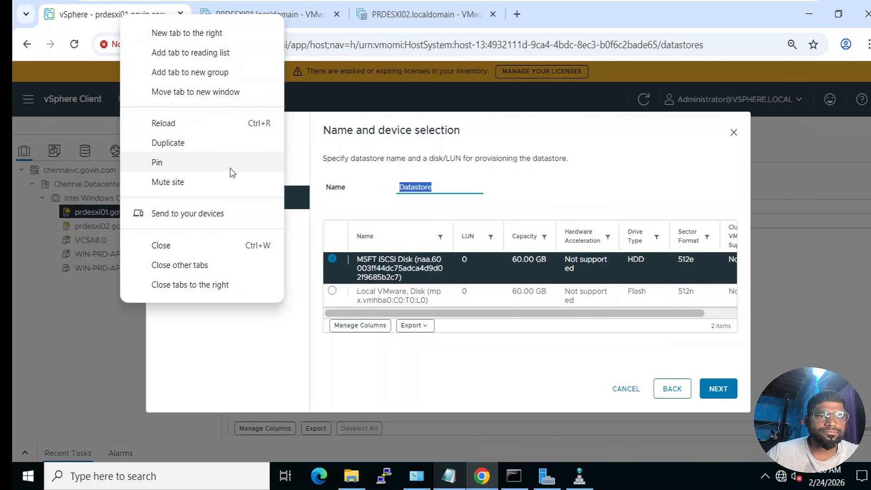
pyautogui.click(181, 144)
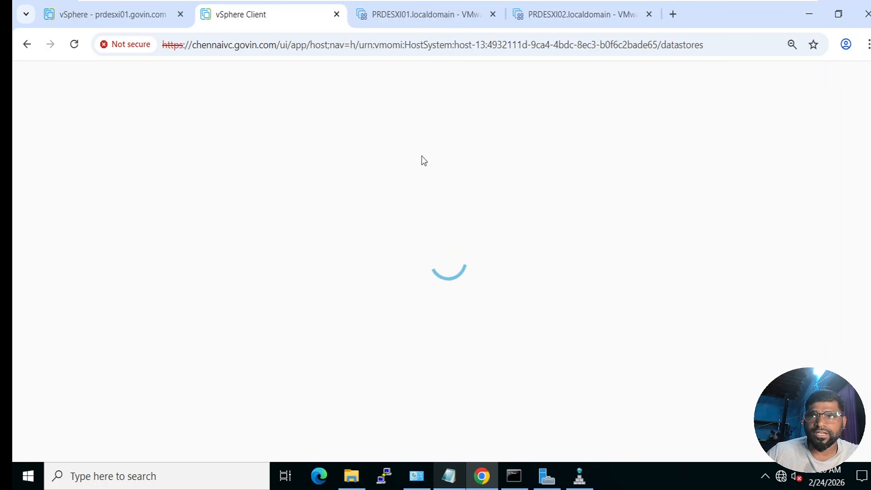
pyautogui.click(117, 13)
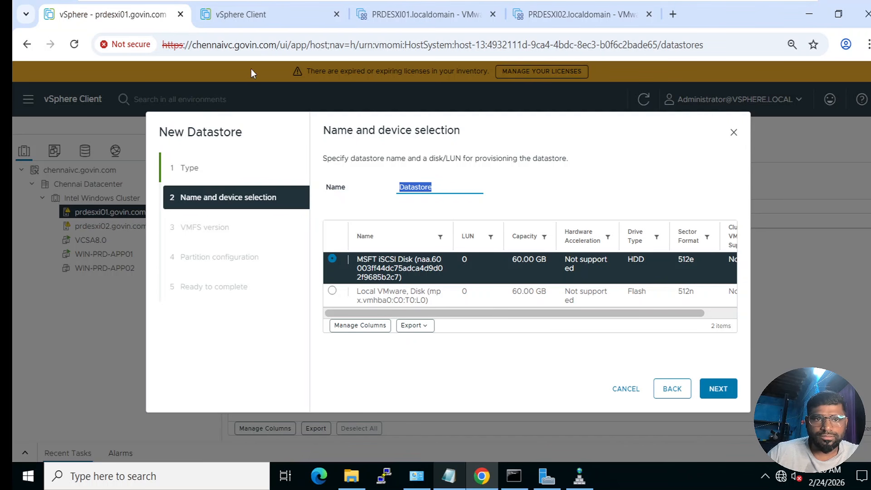
pyautogui.click(262, 20)
pyautogui.click(156, 19)
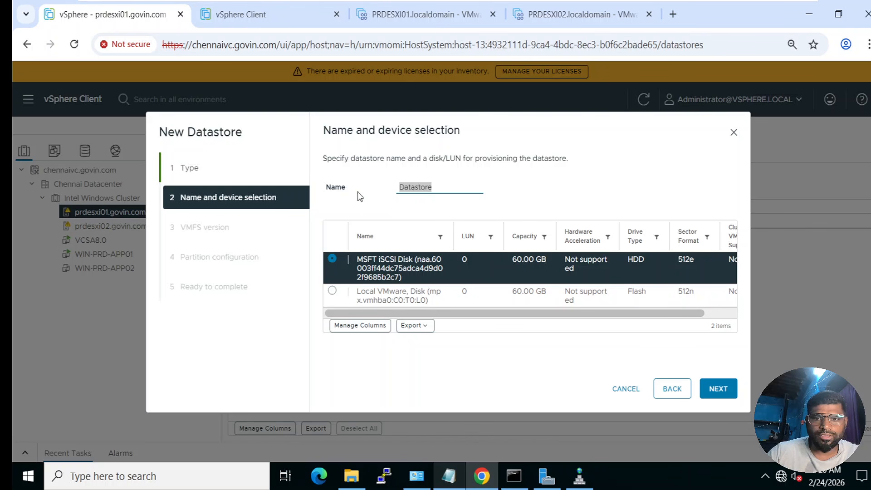
# Step: Name the new datastore PRD-DATASTORE02
pyautogui.click(316, 204)
pyautogui.press('BackSpace')
pyautogui.write('PTRD')
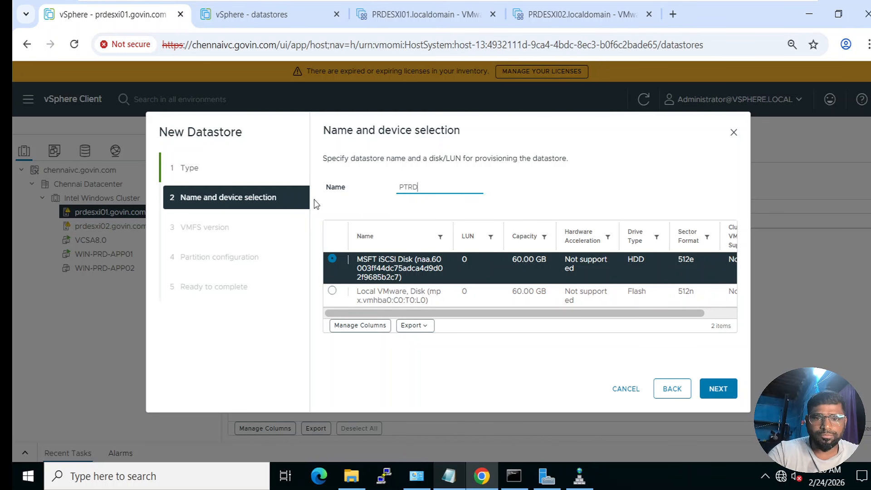
pyautogui.press('BackSpace')
pyautogui.press('BackSpace')
pyautogui.press('BackSpace')
pyautogui.write('RD')
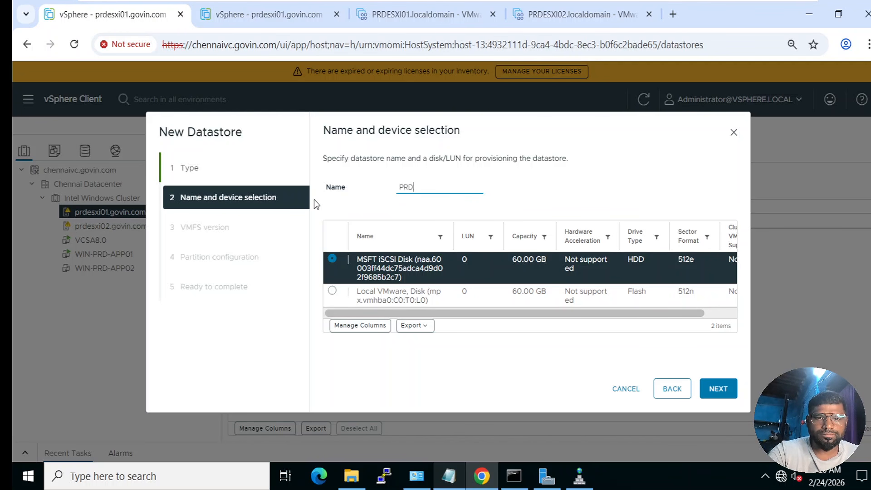
pyautogui.write('-')
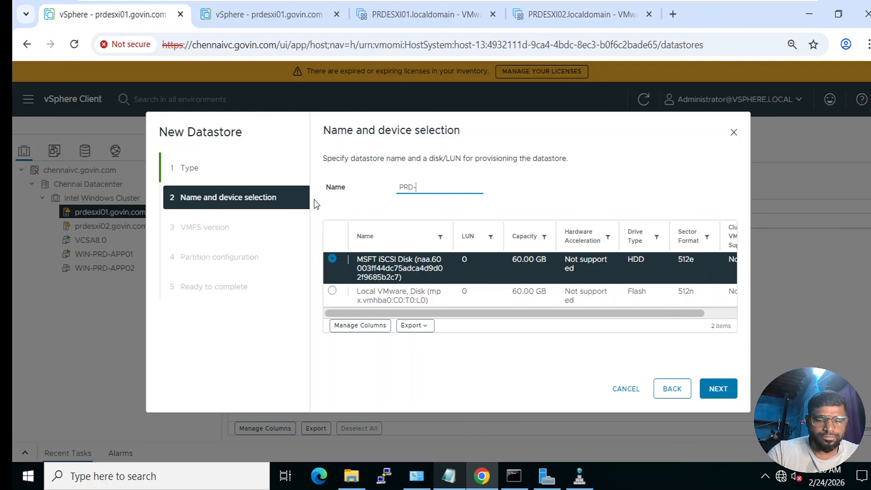
pyautogui.write('D')
pyautogui.write('A')
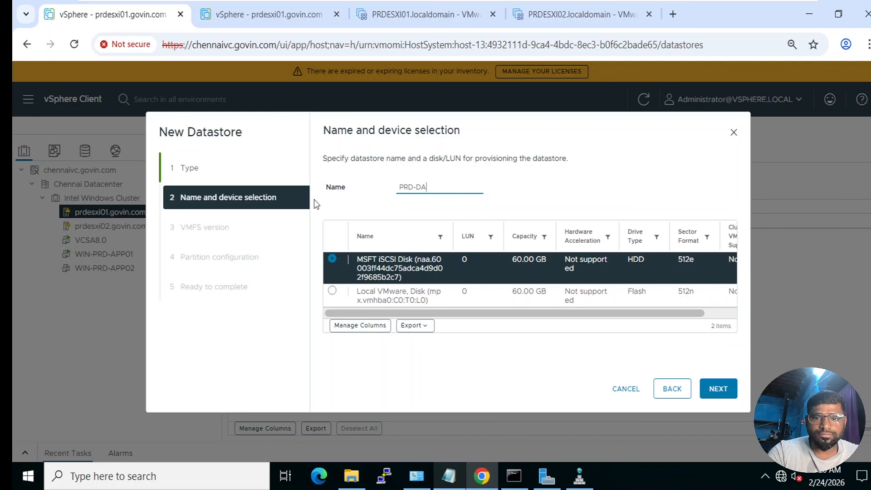
pyautogui.write('TASTORE02')
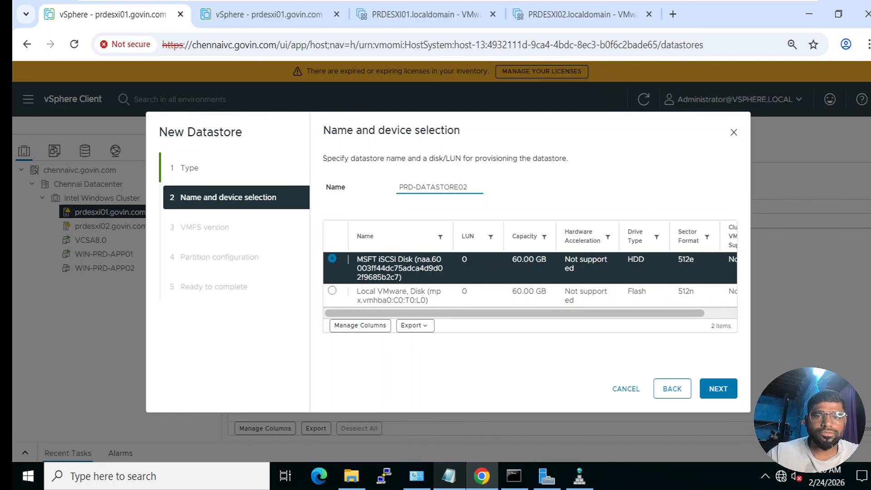
# Step: Compare the new name with the existing datastore in the duplicate tab, and accept the wizard's name and device selection
pyautogui.click(274, 14)
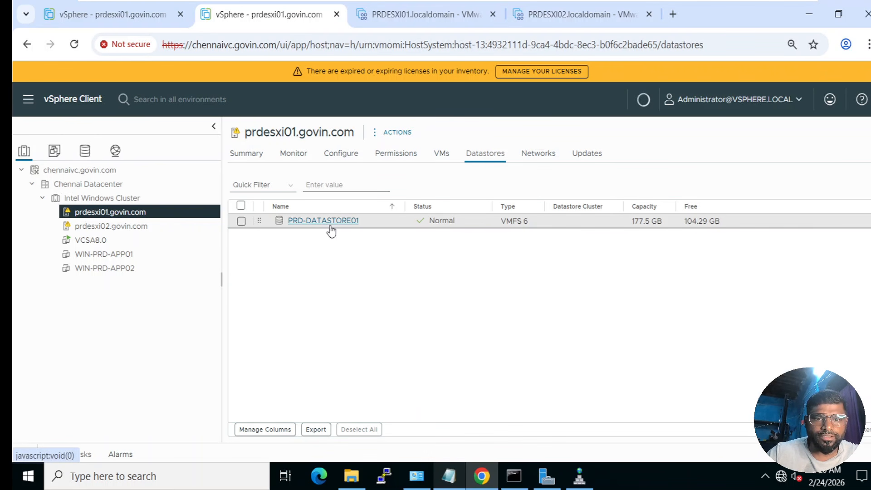
pyautogui.click(105, 14)
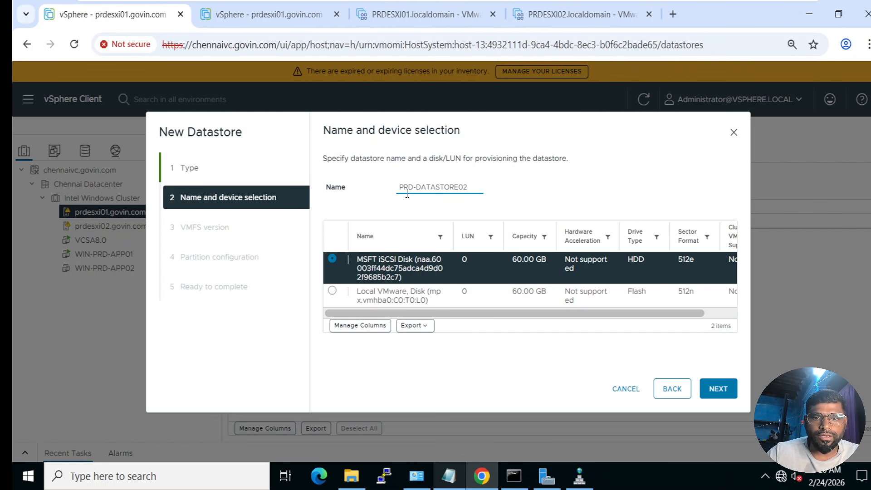
pyautogui.moveTo(420, 188); pyautogui.dragTo(471, 187)
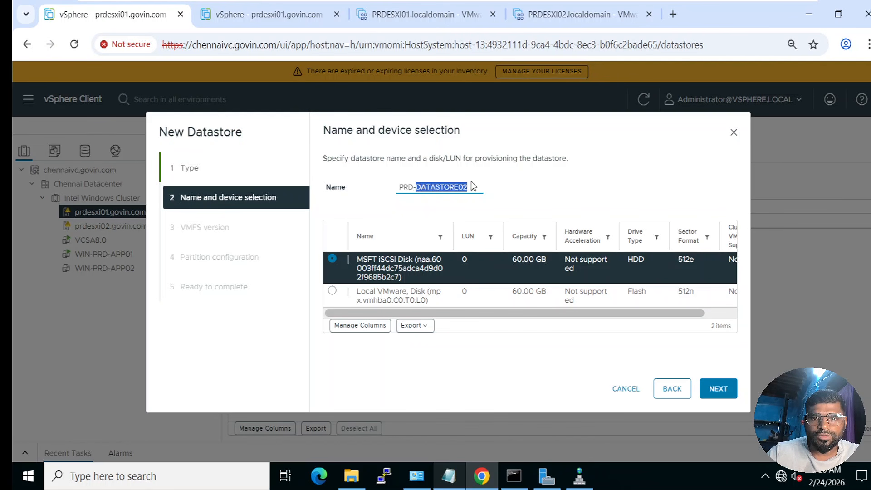
pyautogui.click(473, 187)
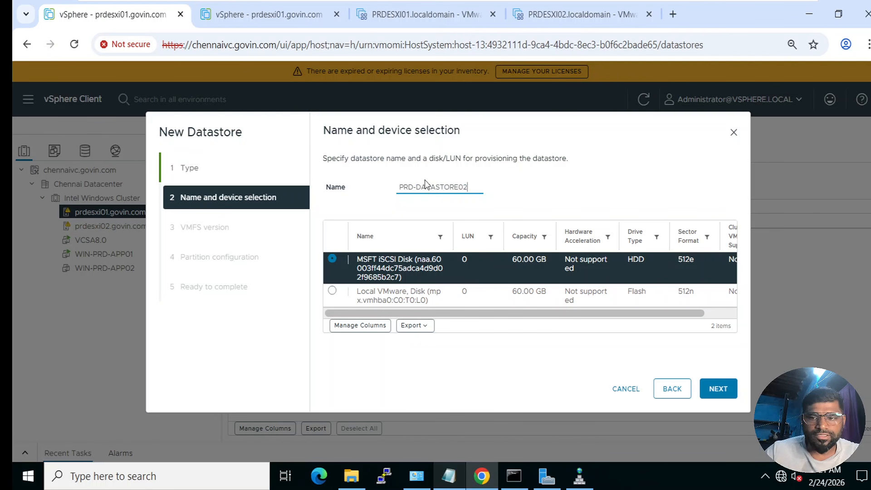
pyautogui.moveTo(649, 312); pyautogui.dragTo(610, 300)
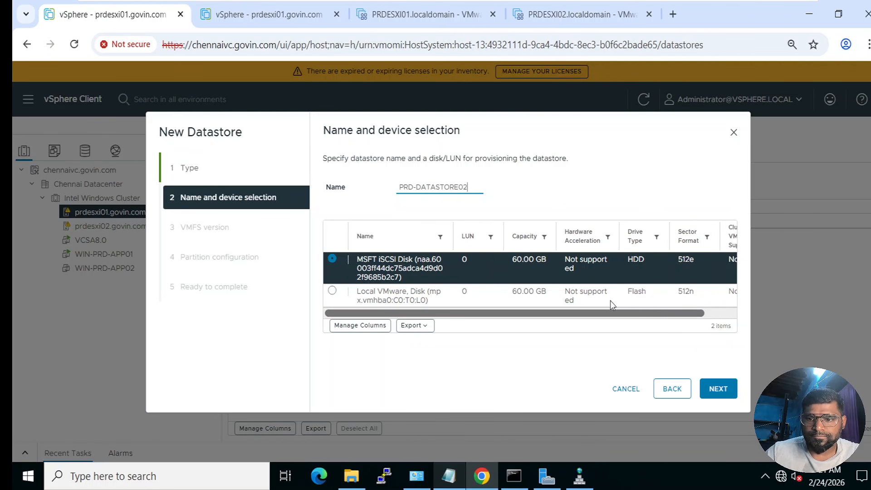
pyautogui.click(719, 389)
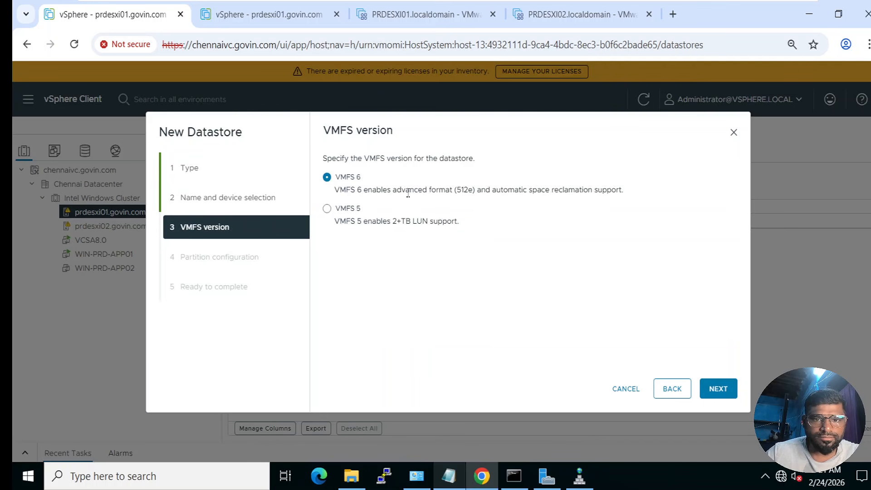
# Step: Keep VMFS 6 as the datastore version and proceed to the partition configuration
pyautogui.tripleClick(356, 177)
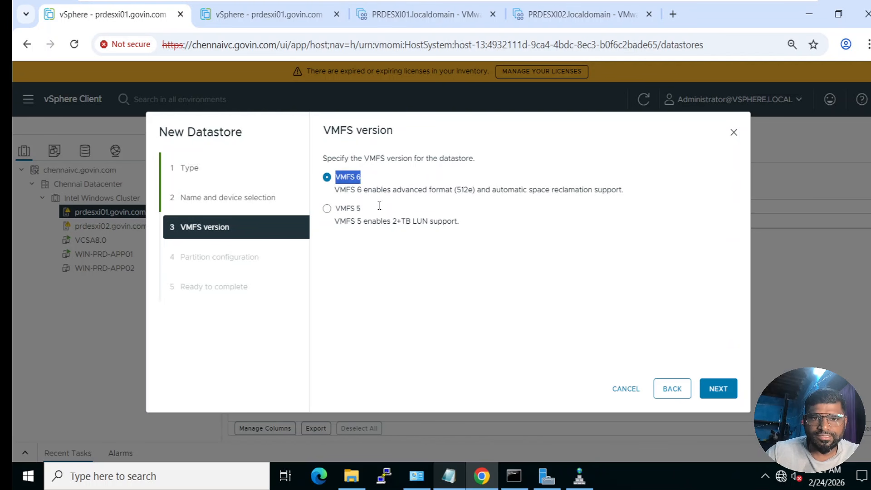
pyautogui.click(720, 389)
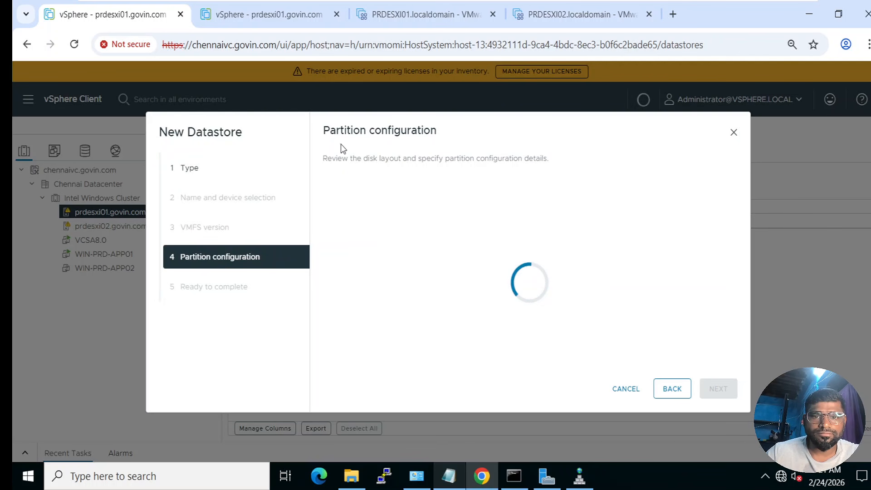
pyautogui.moveTo(323, 131); pyautogui.dragTo(436, 131)
pyautogui.click(414, 136)
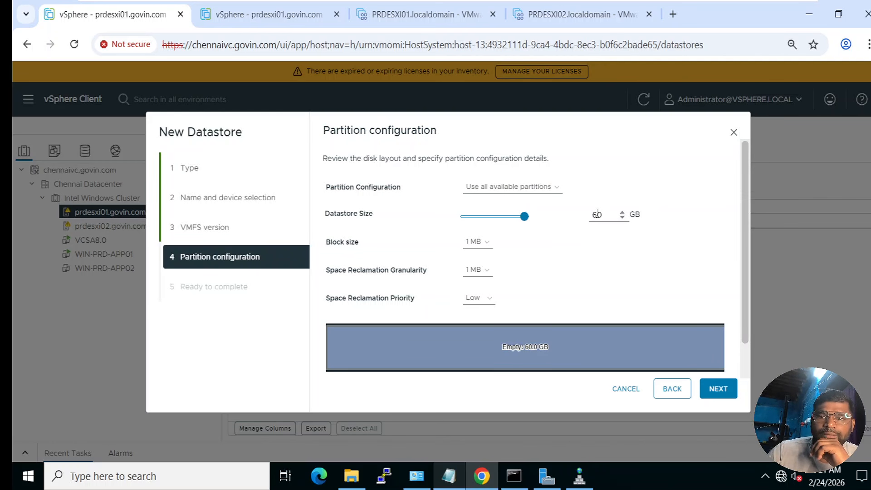
# Step: Set the datastore size to 50 GB, keep the other partition settings, and finish creating PRD-DATASTORE02
pyautogui.moveTo(601, 215); pyautogui.dragTo(594, 217)
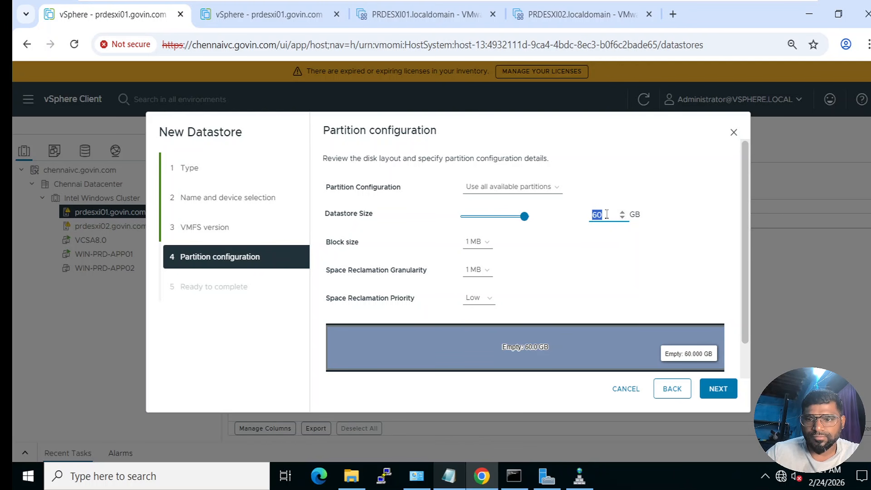
pyautogui.press('BackSpace')
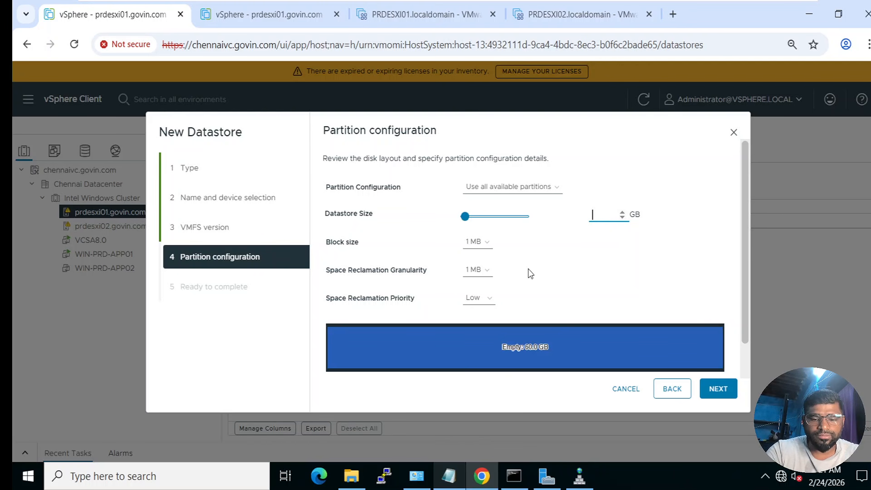
pyautogui.write('5')
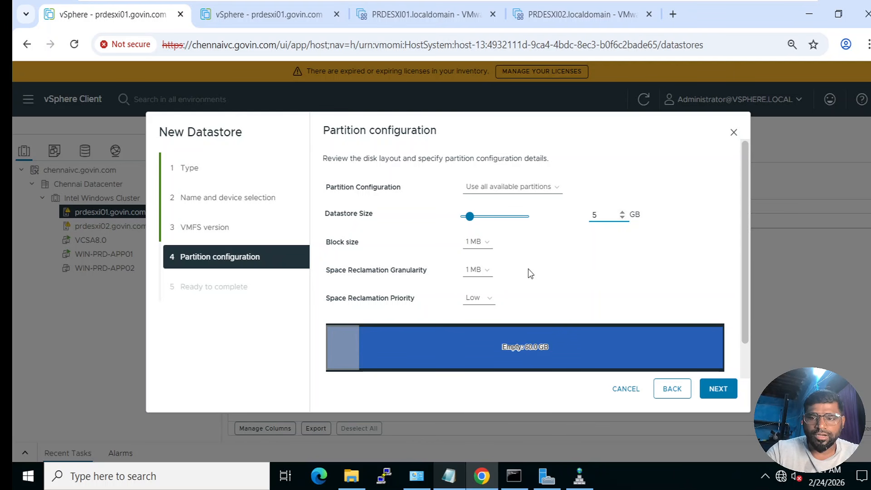
pyautogui.press('BackSpace')
pyautogui.write('45')
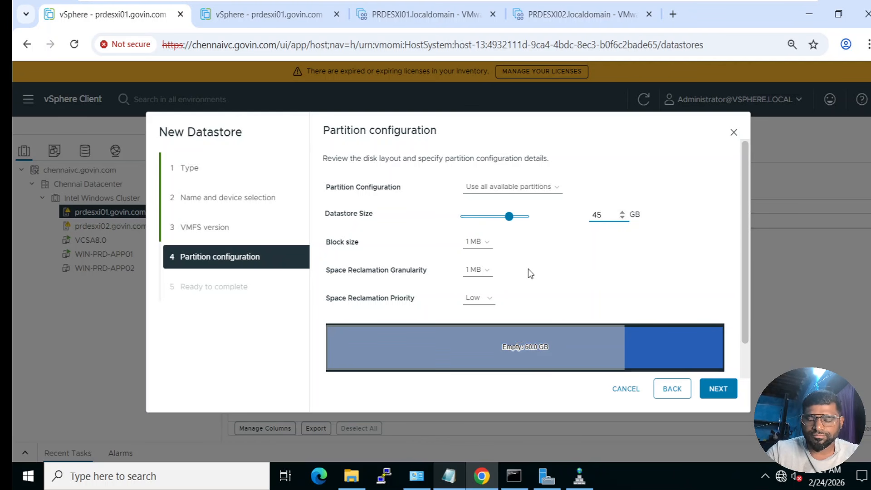
pyautogui.press('BackSpace')
pyautogui.press('BackSpace')
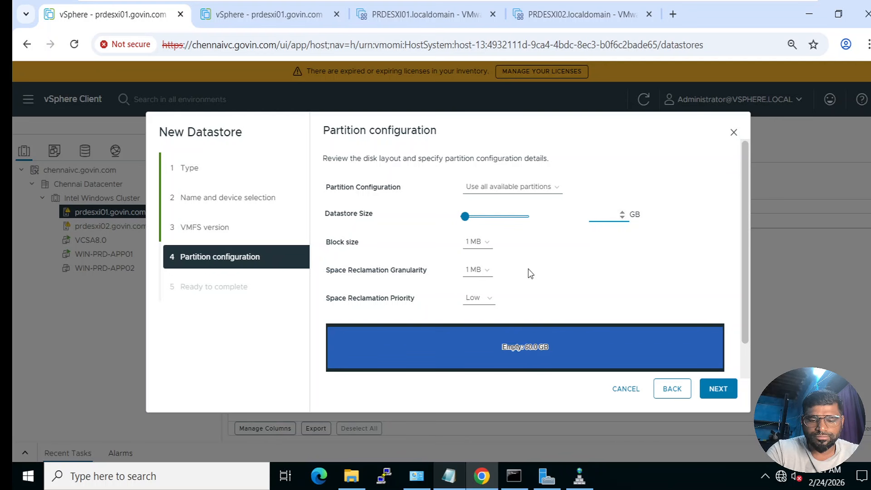
pyautogui.write('50')
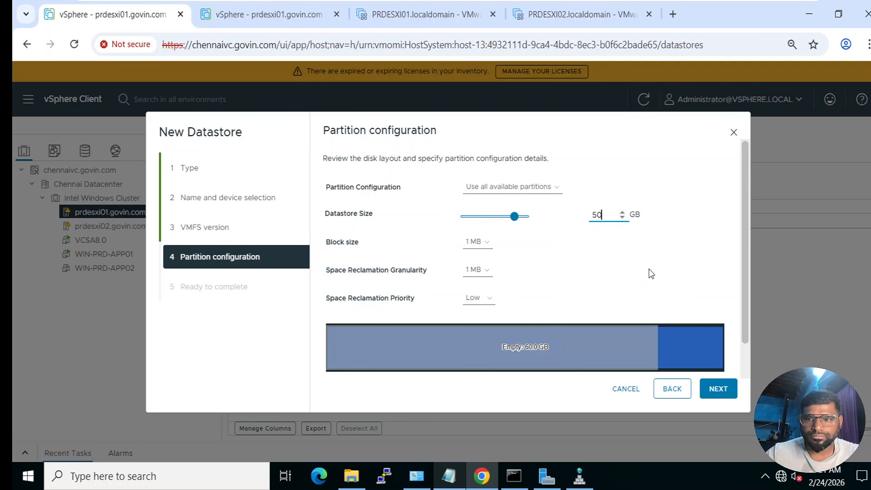
pyautogui.click(714, 391)
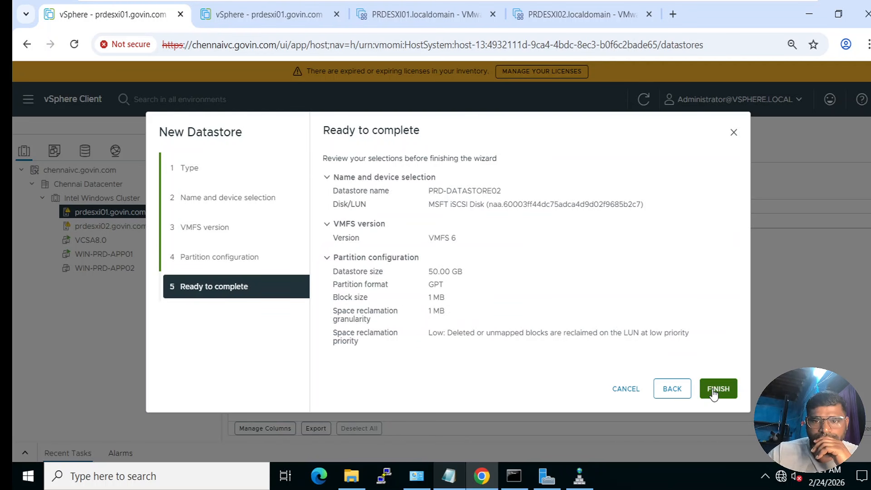
pyautogui.click(713, 390)
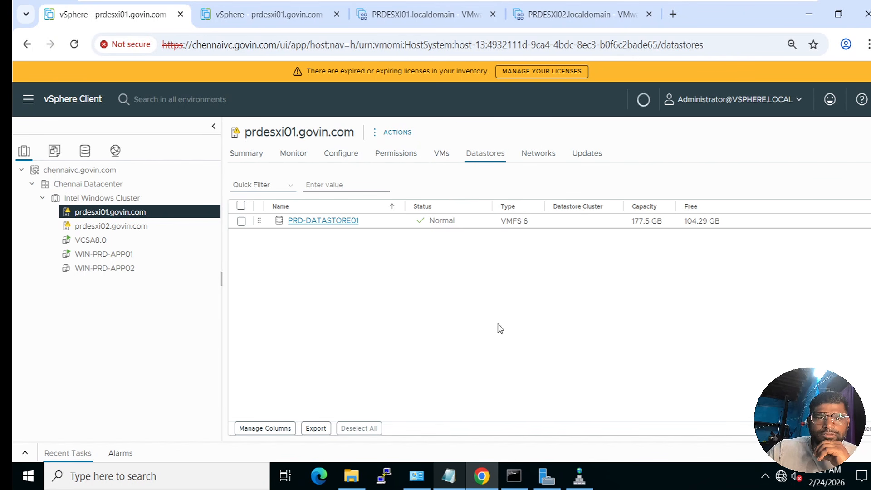
# Step: Check the recent tasks for the VMFS datastore creation and look at PRD-DATASTORE02 in the prdesxi01.govin.com datastore list
pyautogui.click(27, 452)
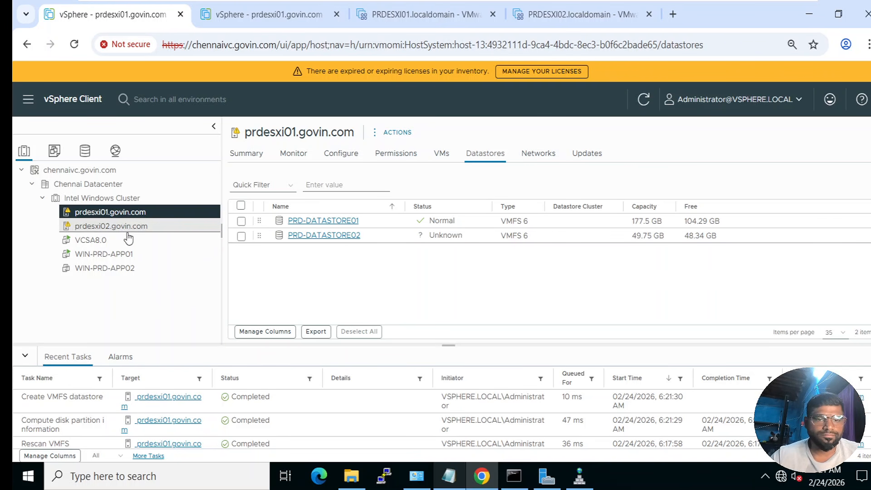
pyautogui.scroll(-1, 286, 409)
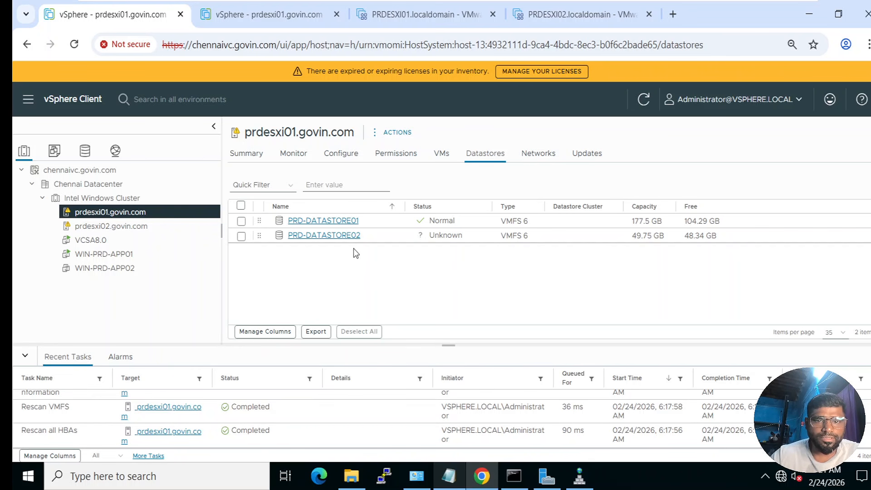
pyautogui.click(374, 236)
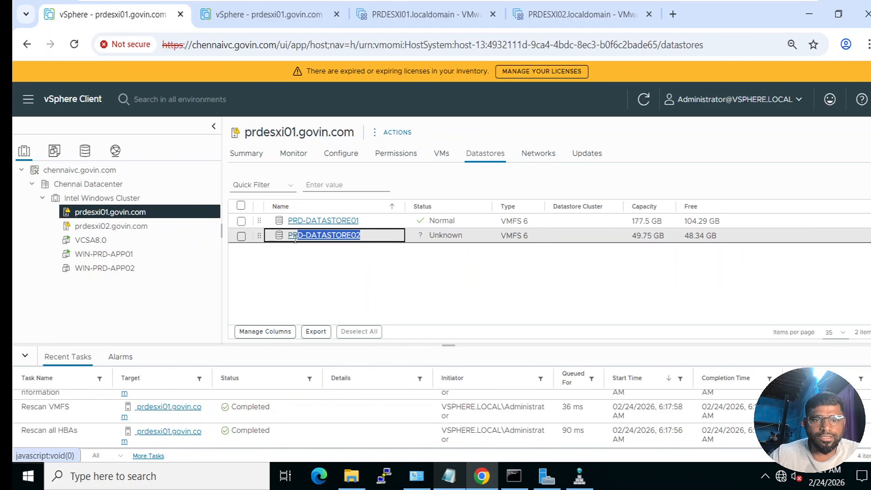
pyautogui.click(25, 357)
pyautogui.click(241, 236)
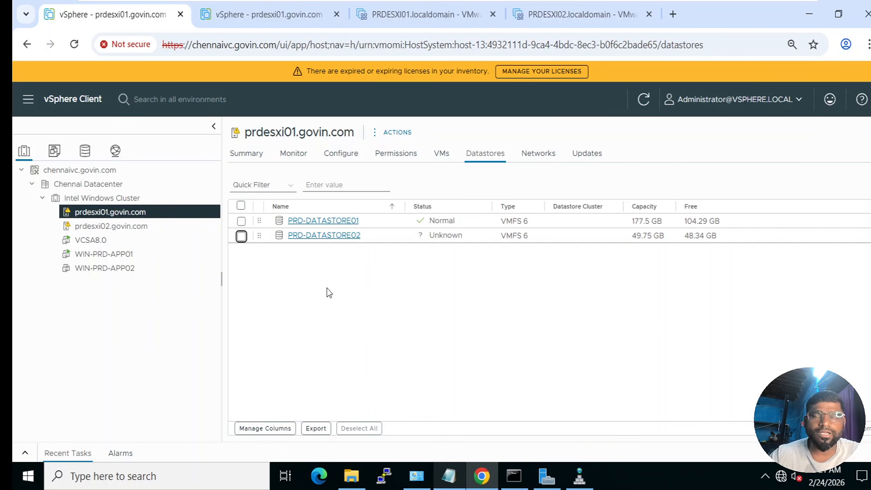
# Step: Rescan the storage of host prdesxi02.govin.com from its datastore view, accepting the rescan options
pyautogui.click(146, 227)
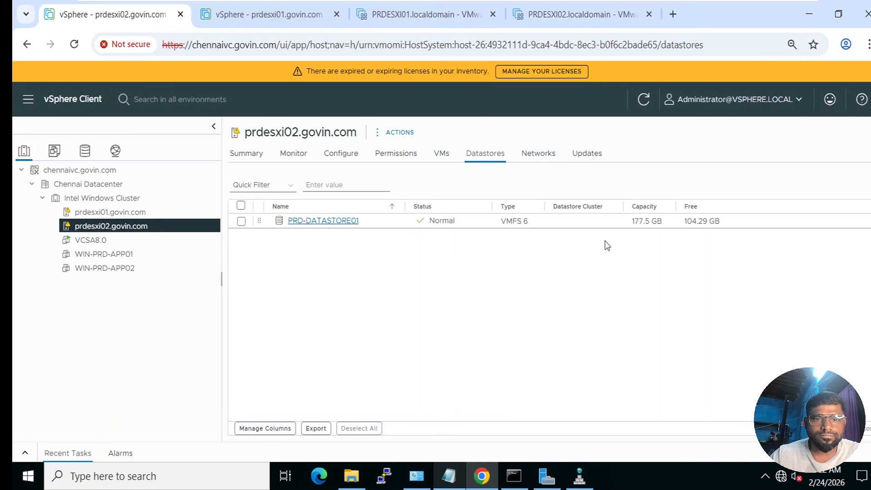
pyautogui.rightClick(160, 230)
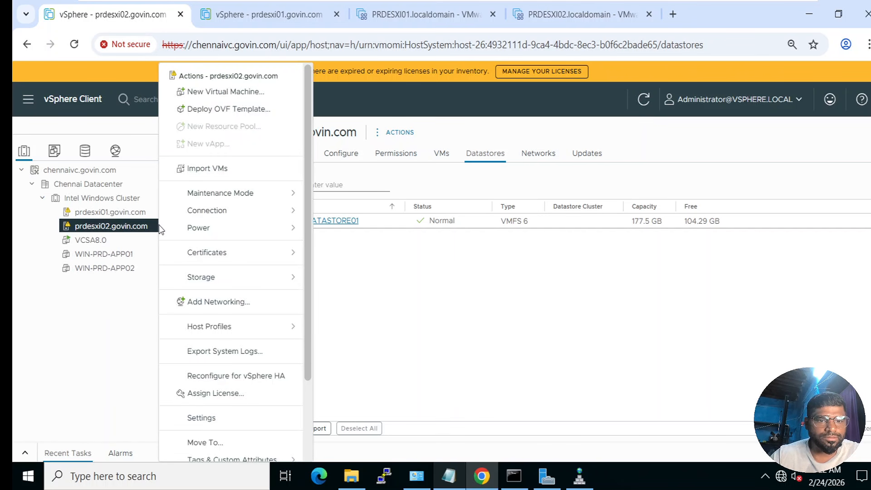
pyautogui.moveTo(267, 285)
pyautogui.click(349, 301)
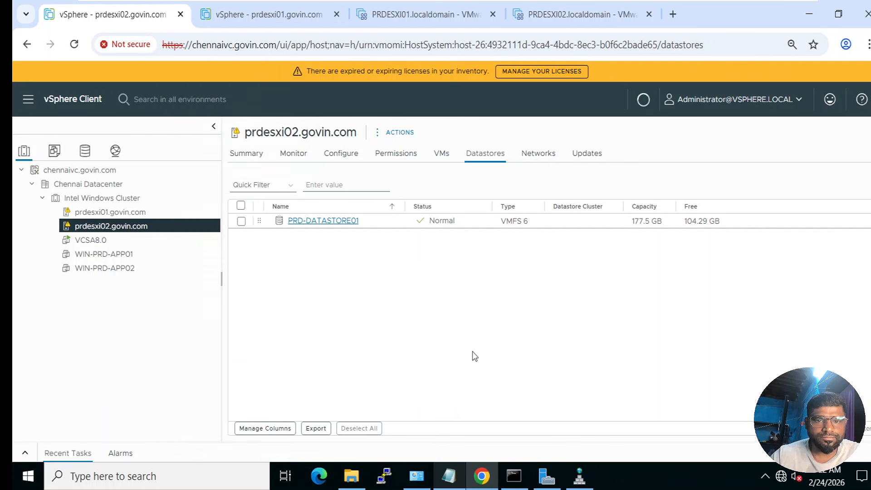
pyautogui.click(567, 333)
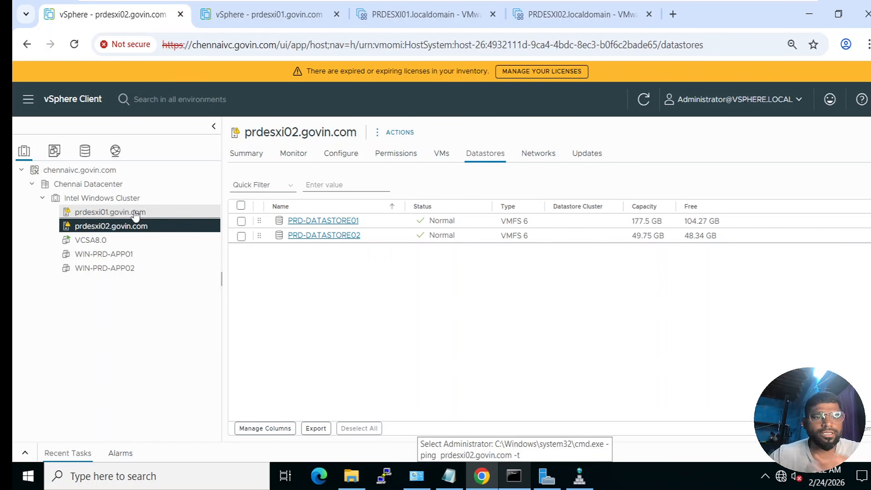
# Step: Compare the datastore lists of prdesxi01.govin.com and prdesxi02.govin.com, and view the storage actions offered for prdesxi02.govin.com
pyautogui.click(110, 212)
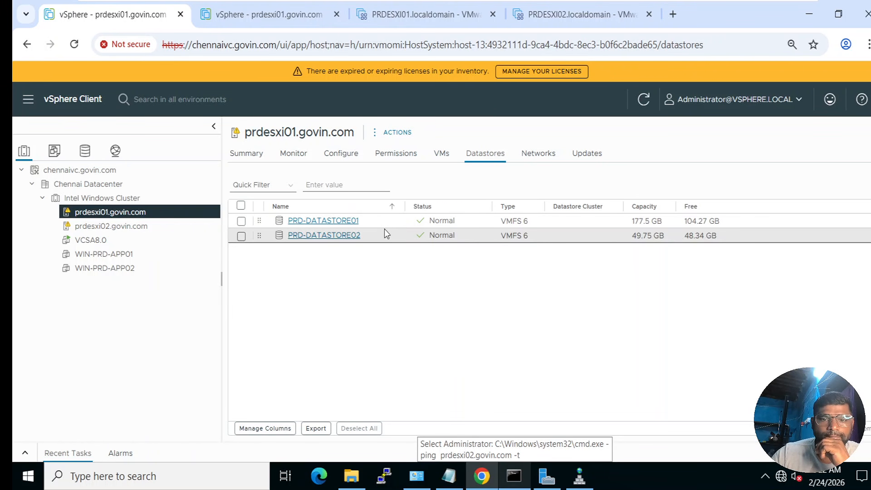
pyautogui.click(156, 229)
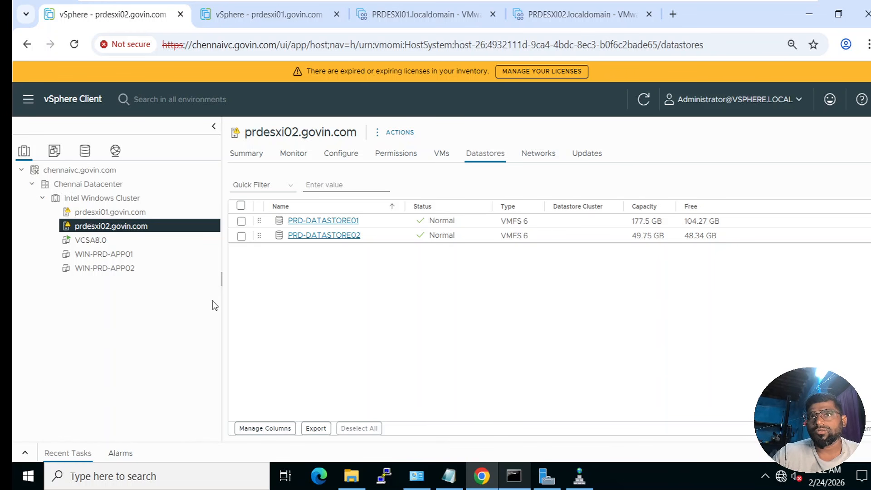
pyautogui.rightClick(170, 229)
pyautogui.moveTo(289, 281)
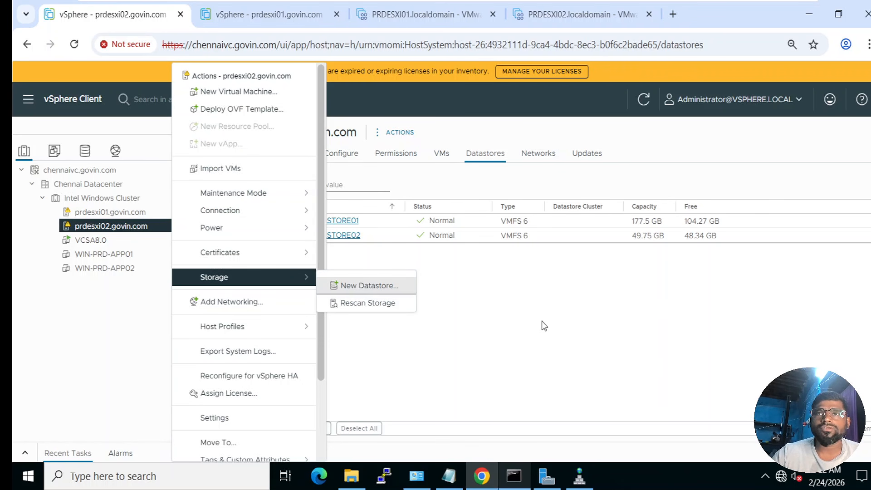
pyautogui.click(563, 319)
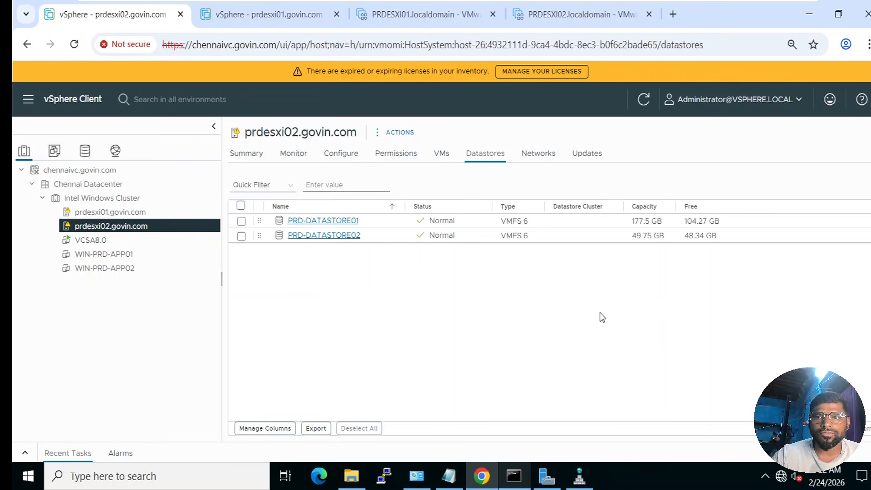
# Step: Take the Server 2022 DC virtual machine out of full screen to show the VMware Workstation window
pyautogui.click(792, 8)
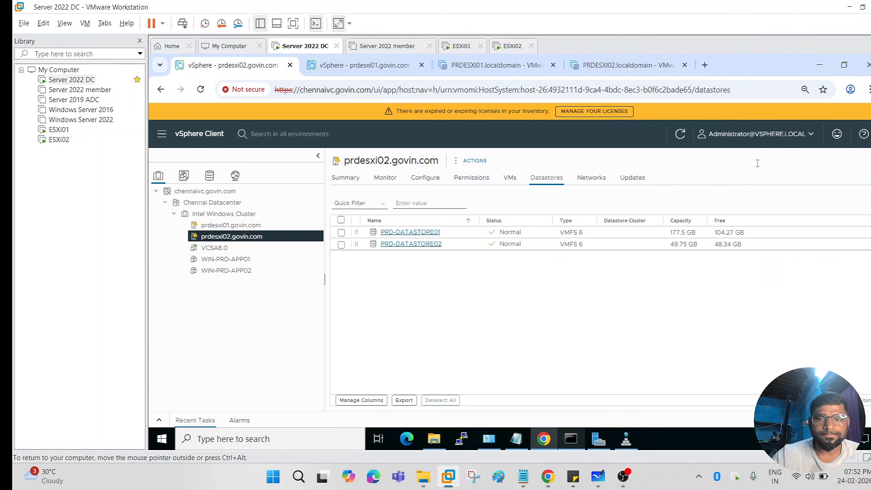